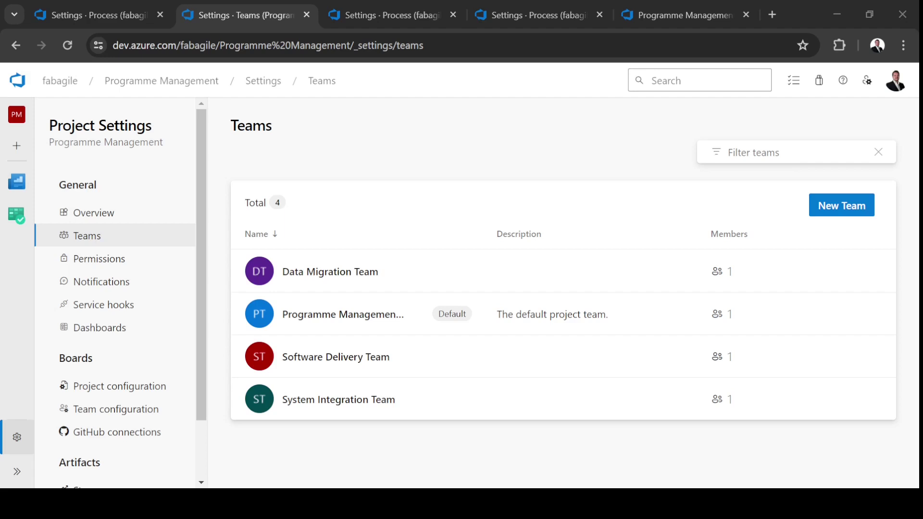
Step: Review the area paths assigned to the Programme Management Team and the Data Migration Team in the team configuration
{"action": "left_click", "coordinate": [102, 409]}
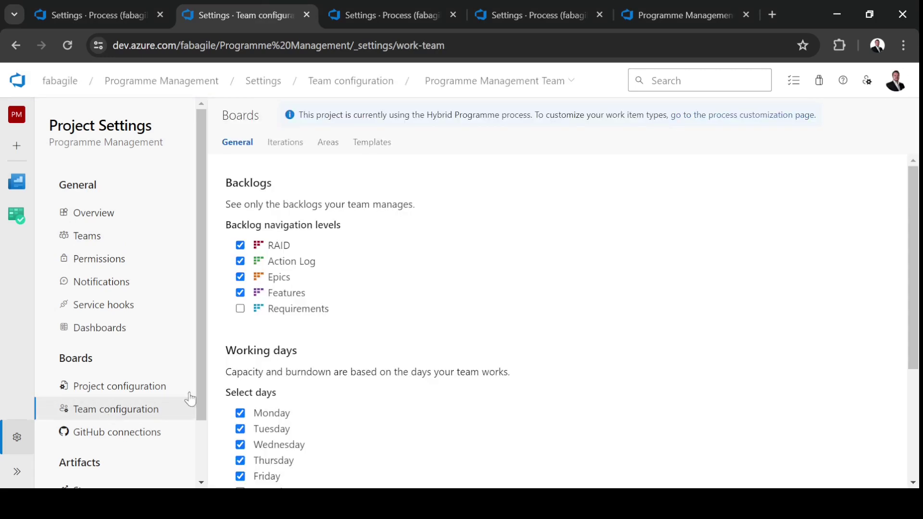
{"action": "left_click", "coordinate": [327, 143]}
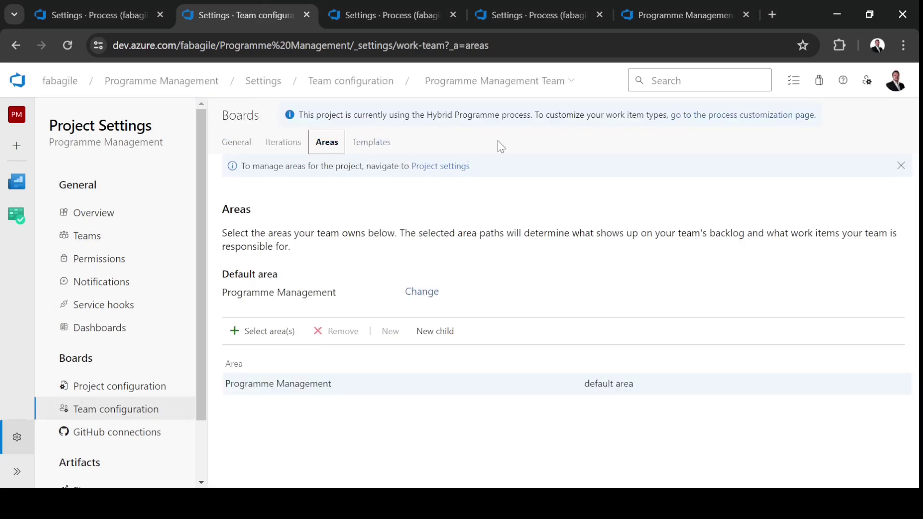
{"action": "left_click", "coordinate": [529, 90]}
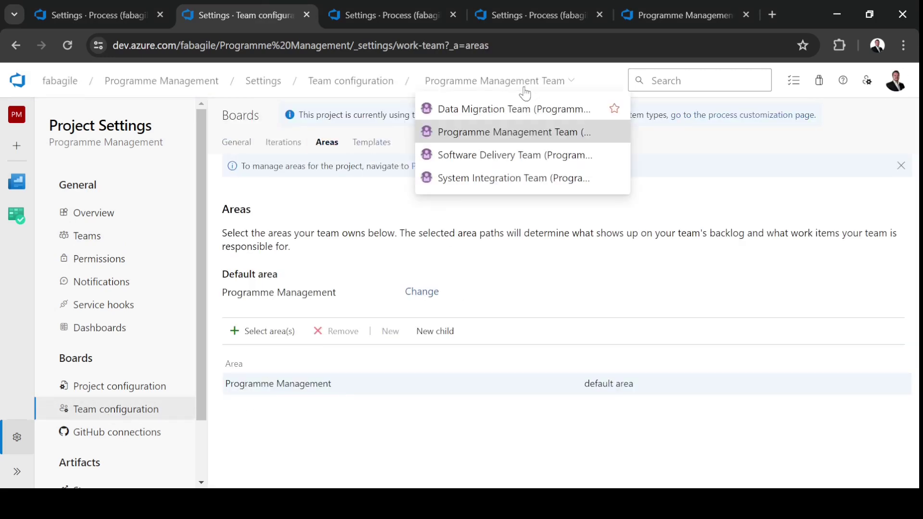
{"action": "left_click", "coordinate": [479, 116]}
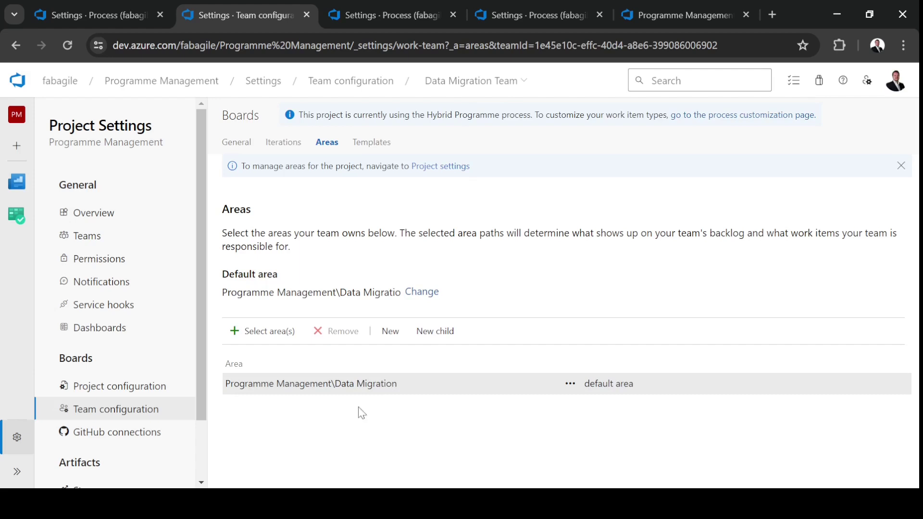
Step: Include sub-areas in the Programme Management Team's default area, Programme Management
{"action": "left_click", "coordinate": [512, 83]}
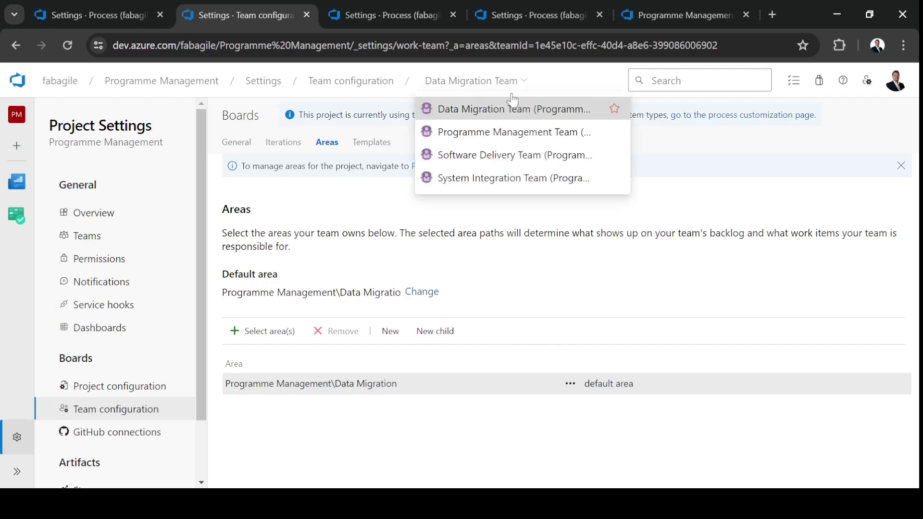
{"action": "left_click", "coordinate": [465, 135]}
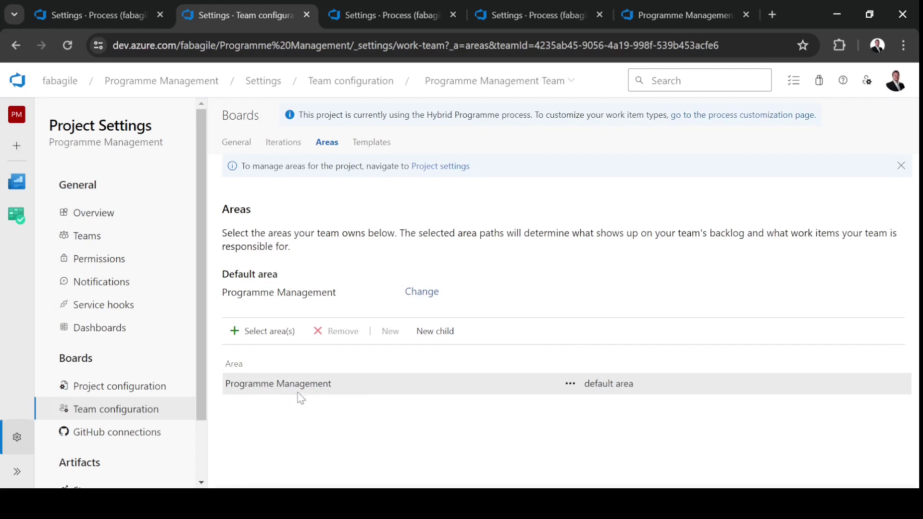
{"action": "left_click", "coordinate": [562, 387]}
{"action": "left_click", "coordinate": [612, 359]}
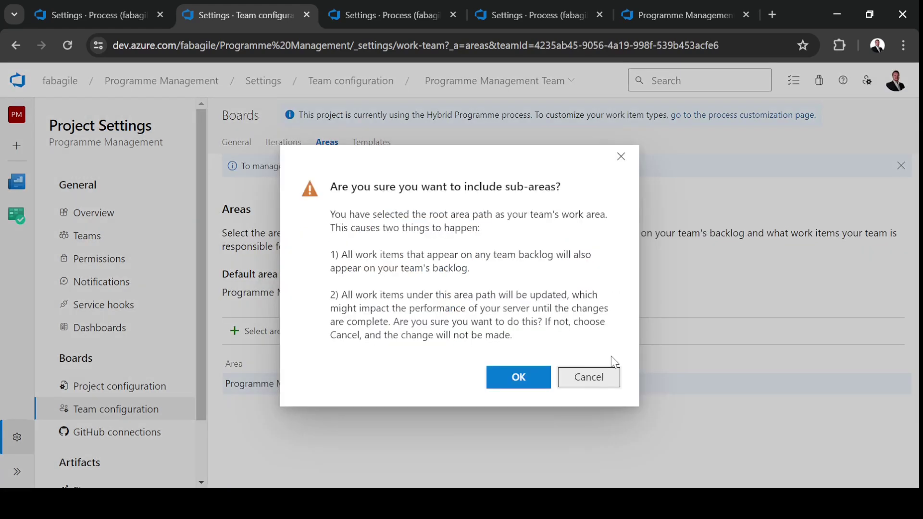
{"action": "left_click", "coordinate": [519, 378]}
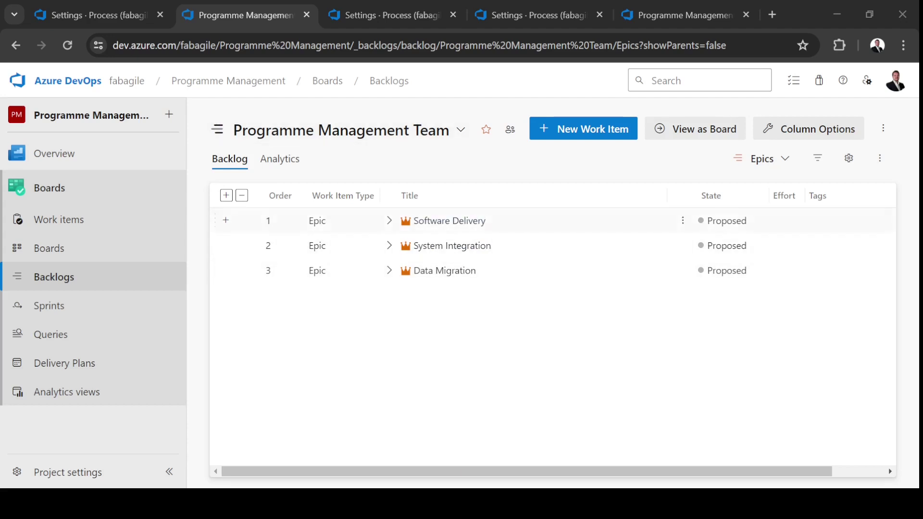
Step: Check the area path of the Software Delivery epic and view the Software Delivery Team's backlog
{"action": "left_click", "coordinate": [456, 222]}
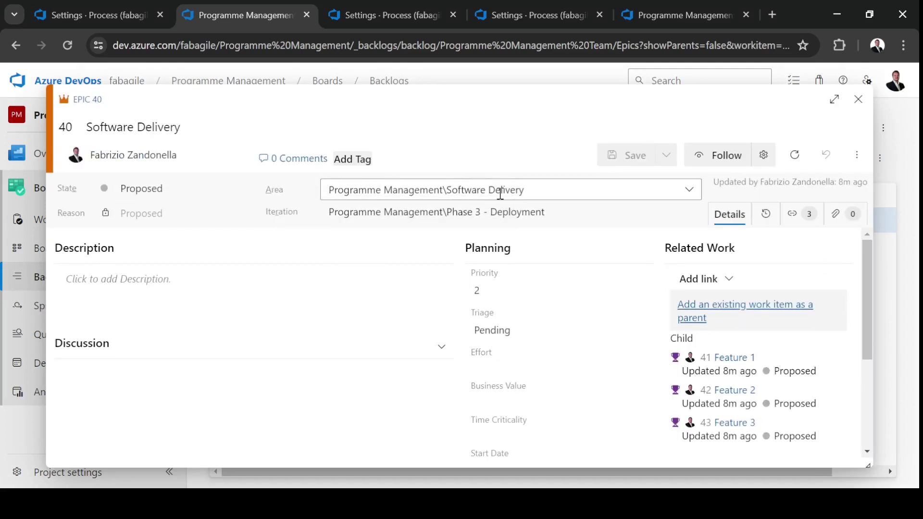
{"action": "left_click", "coordinate": [858, 99]}
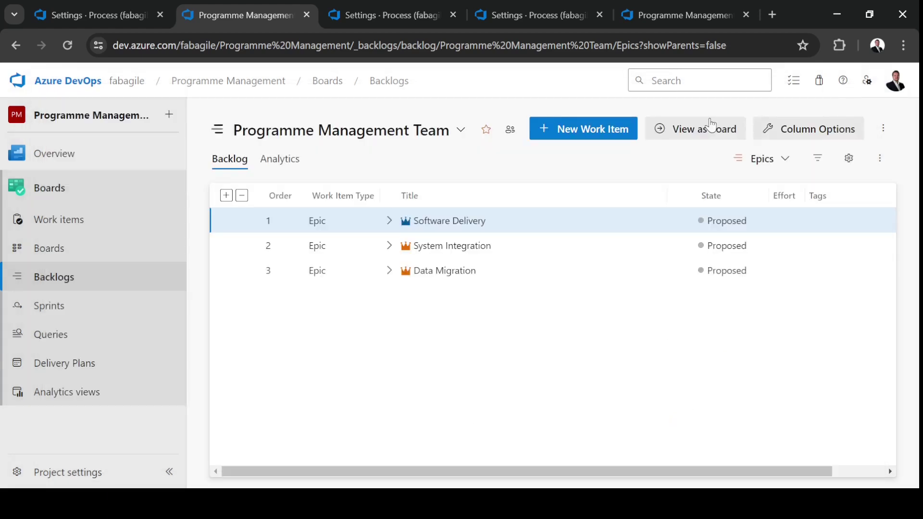
{"action": "left_click", "coordinate": [459, 131]}
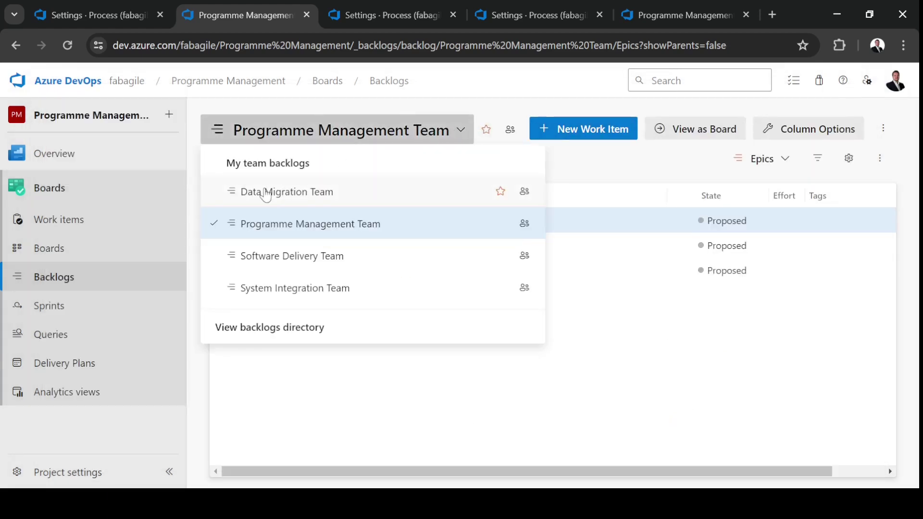
{"action": "left_click", "coordinate": [266, 262]}
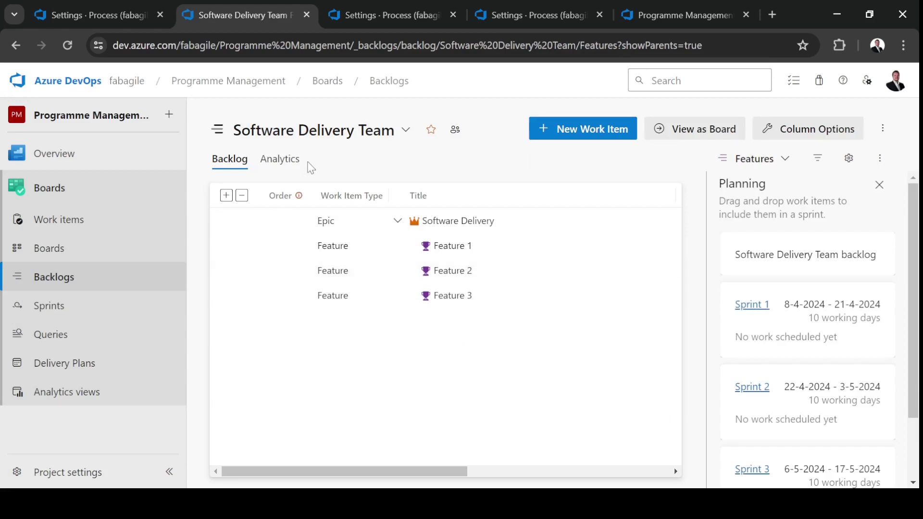
Step: Return to the Programme Management Team's backlog and expand the Software Delivery epic
{"action": "left_click", "coordinate": [324, 138]}
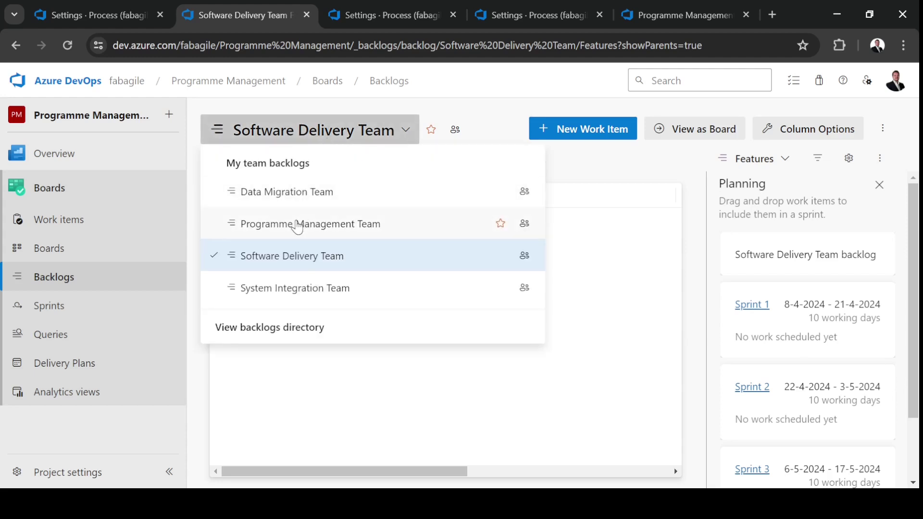
{"action": "left_click", "coordinate": [298, 226]}
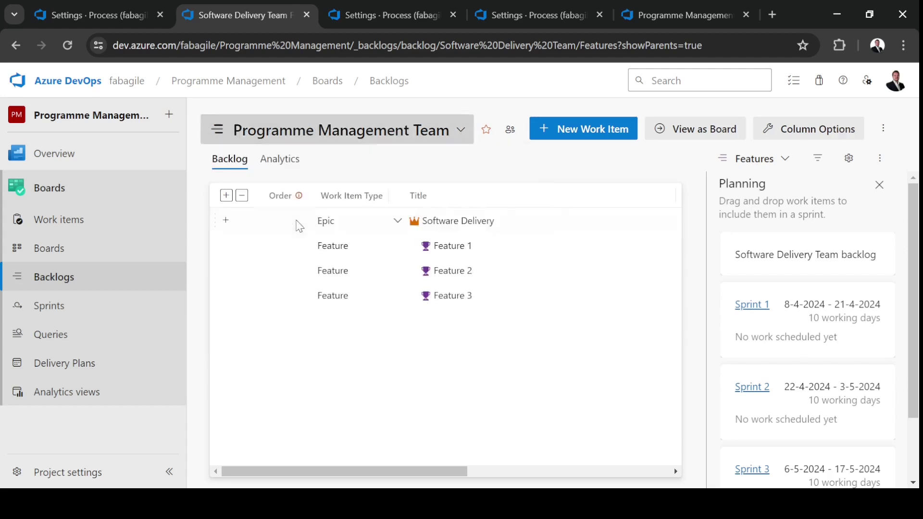
{"action": "left_click", "coordinate": [390, 221]}
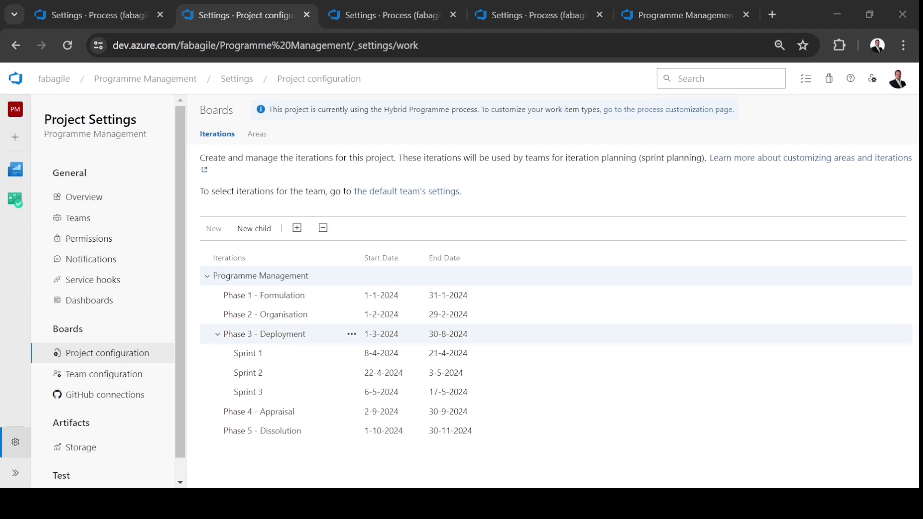
Step: Review the iterations selected for the System Integration, Software Delivery and Data Migration teams in the team configuration
{"action": "left_click", "coordinate": [94, 379]}
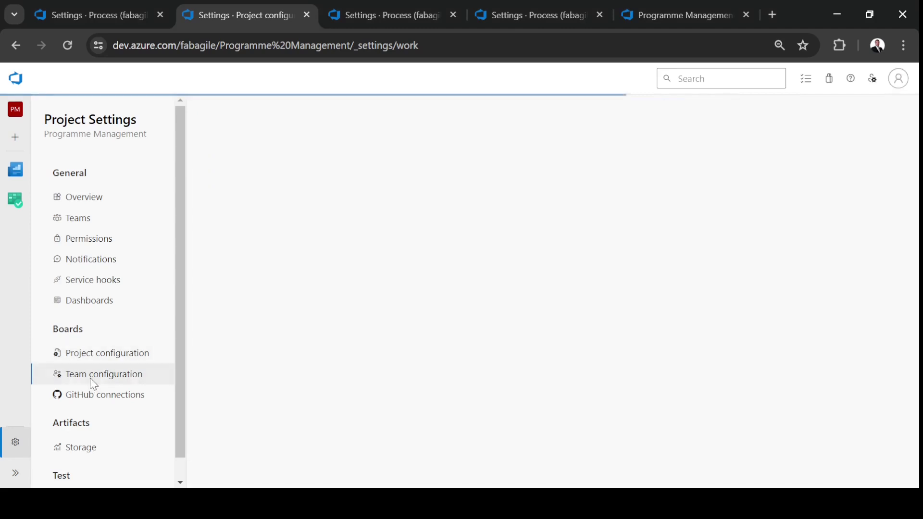
{"action": "left_click", "coordinate": [252, 139]}
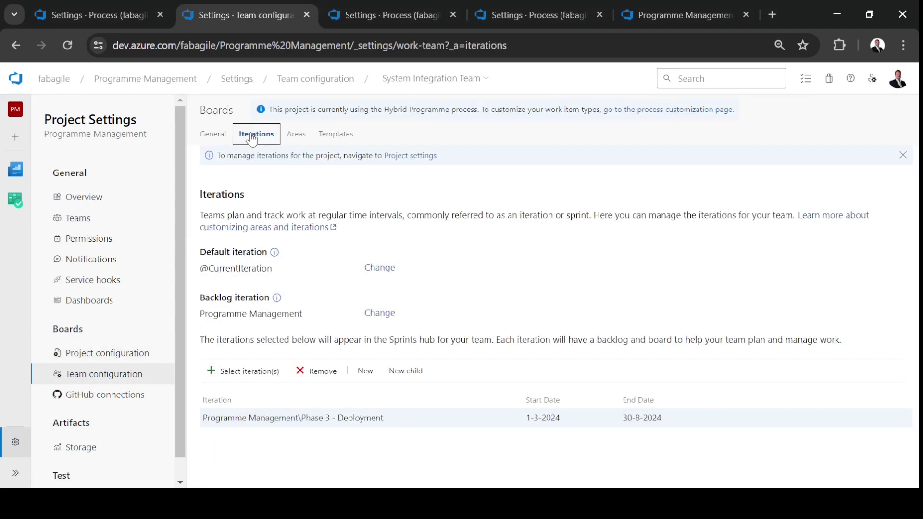
{"action": "left_click", "coordinate": [461, 80]}
{"action": "left_click", "coordinate": [422, 147]}
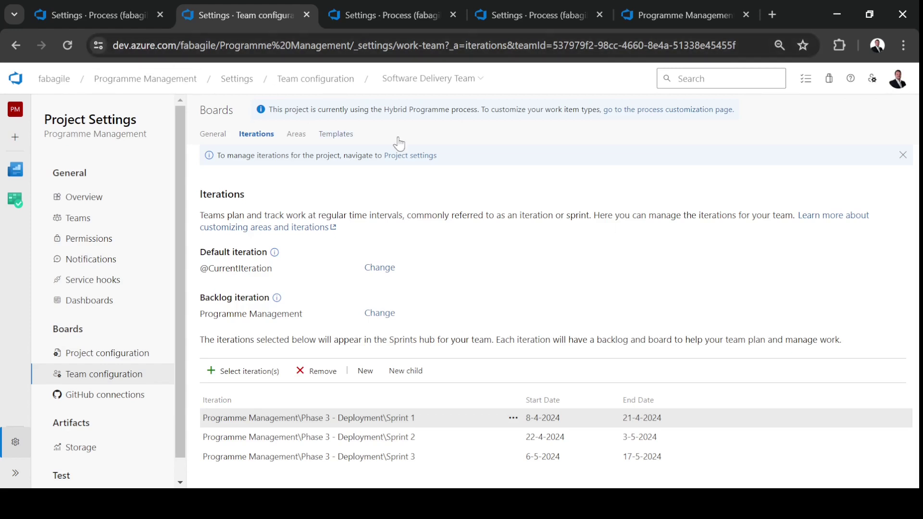
{"action": "left_click", "coordinate": [418, 80]}
{"action": "left_click", "coordinate": [426, 107]}
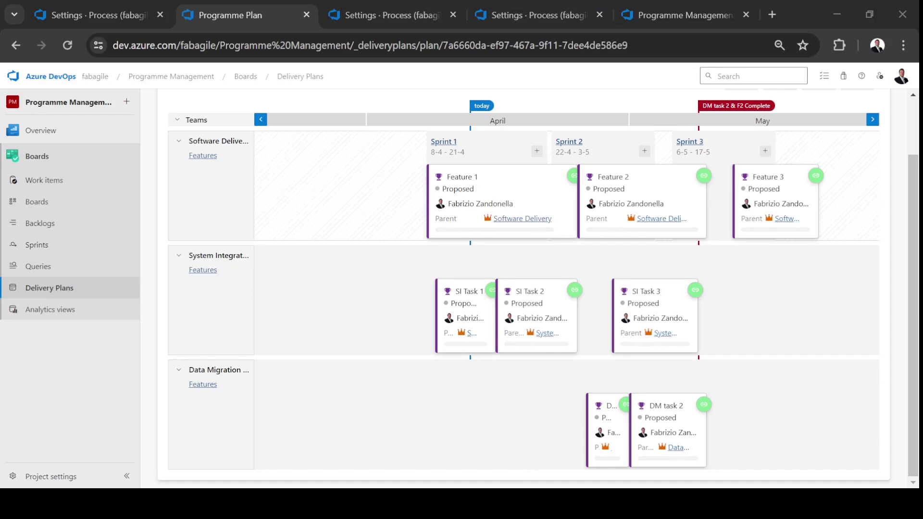
Step: Examine the dependency lines and dependency details of SI Task 2 in the Programme Plan
{"action": "left_click", "coordinate": [557, 308]}
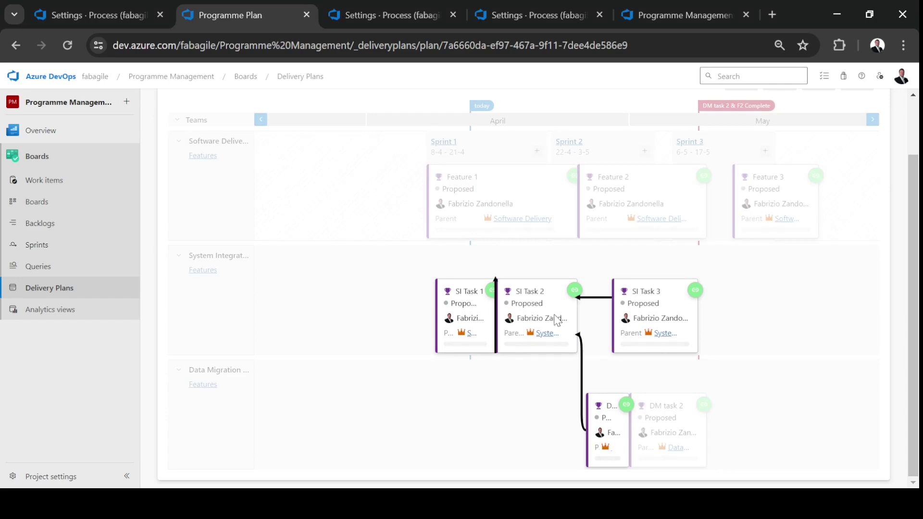
{"action": "left_click", "coordinate": [524, 391]}
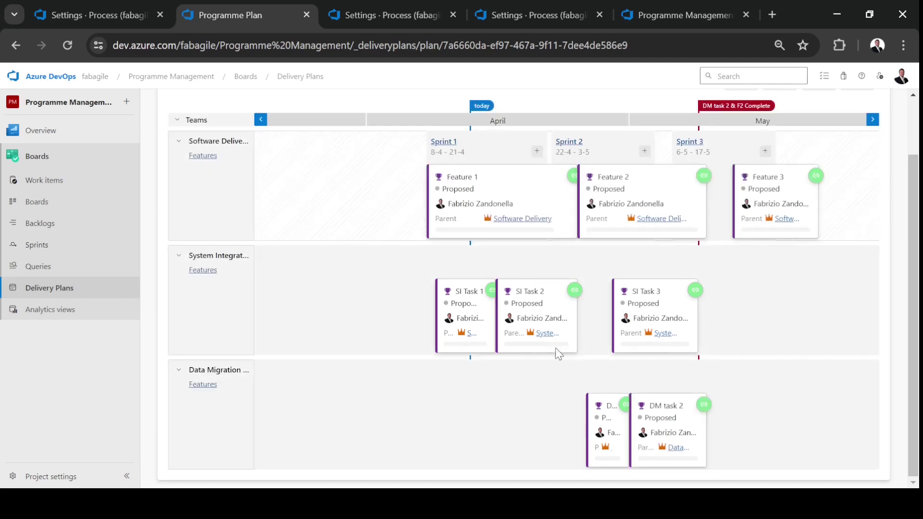
{"action": "left_click", "coordinate": [574, 291]}
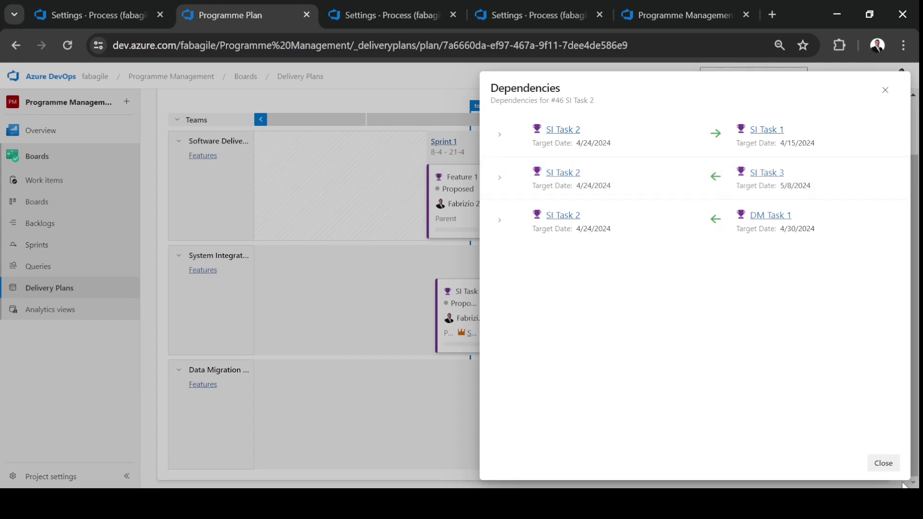
{"action": "left_click", "coordinate": [887, 465]}
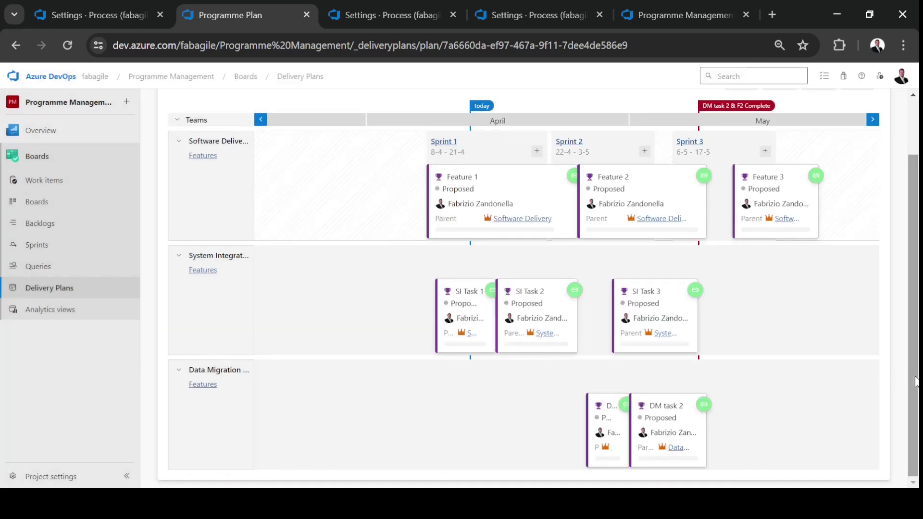
Step: Examine the Programme Plan's settings for teams, markers, field criteria, card fields, styles and tag colors, and close them without changes
{"action": "scroll", "coordinate": [916, 313], "scroll_direction": "up", "scroll_amount": 2}
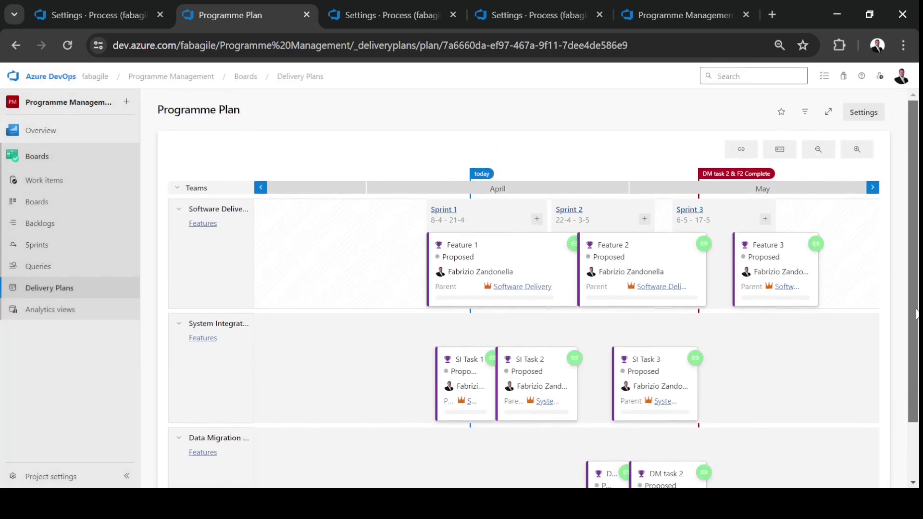
{"action": "left_click", "coordinate": [854, 116]}
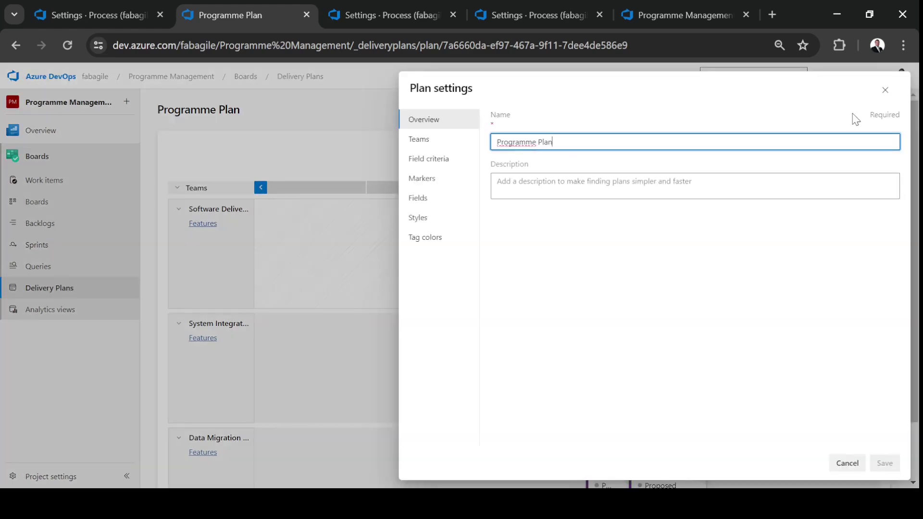
{"action": "left_click", "coordinate": [416, 141]}
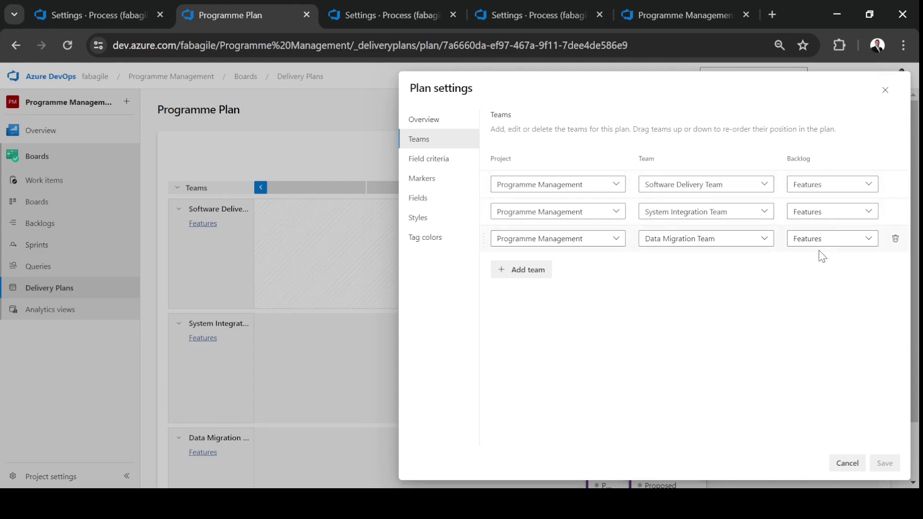
{"action": "left_click", "coordinate": [422, 180]}
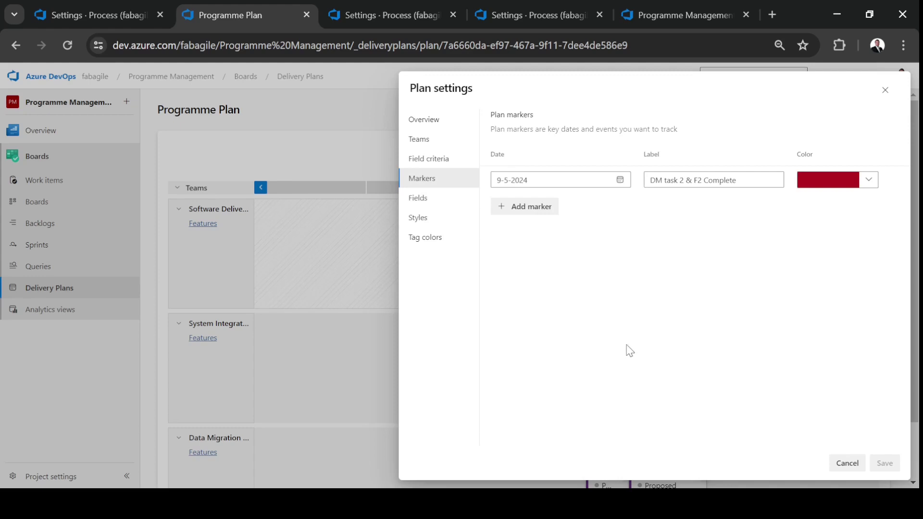
{"action": "left_click", "coordinate": [428, 159]}
{"action": "left_click", "coordinate": [428, 202]}
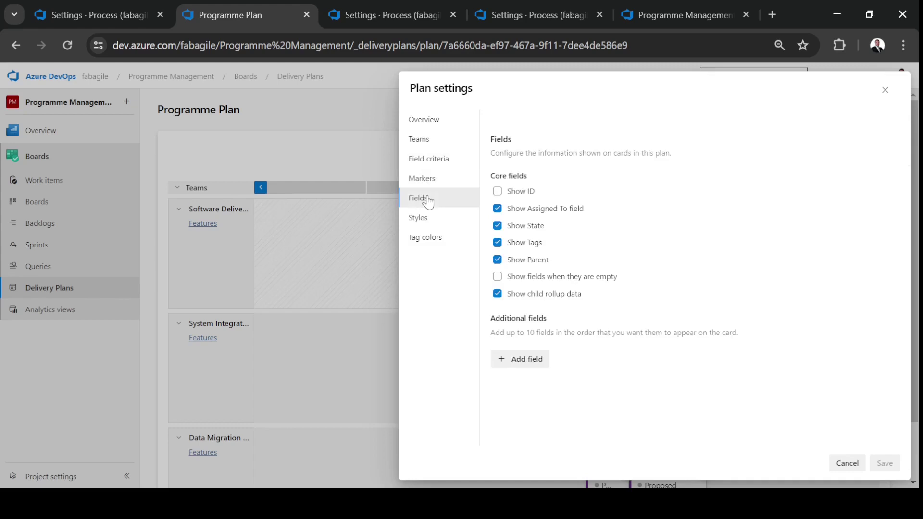
{"action": "left_click", "coordinate": [420, 222]}
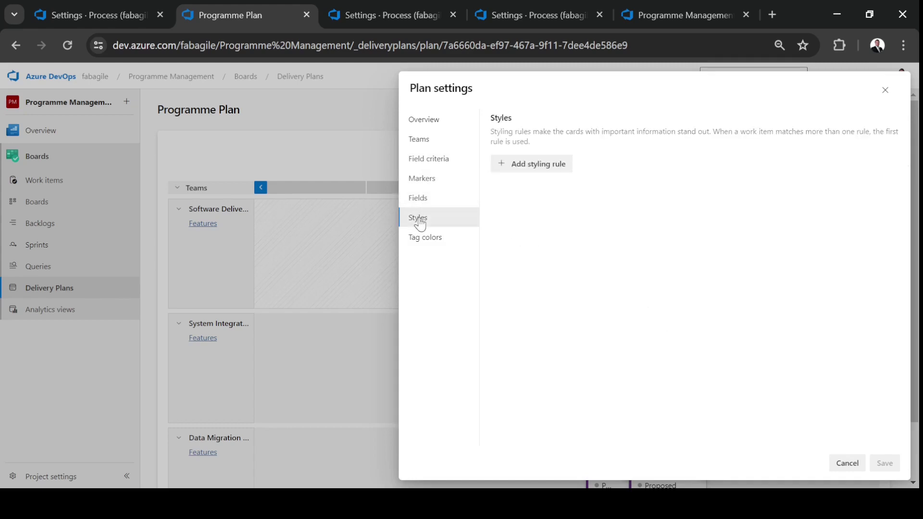
{"action": "left_click", "coordinate": [424, 248]}
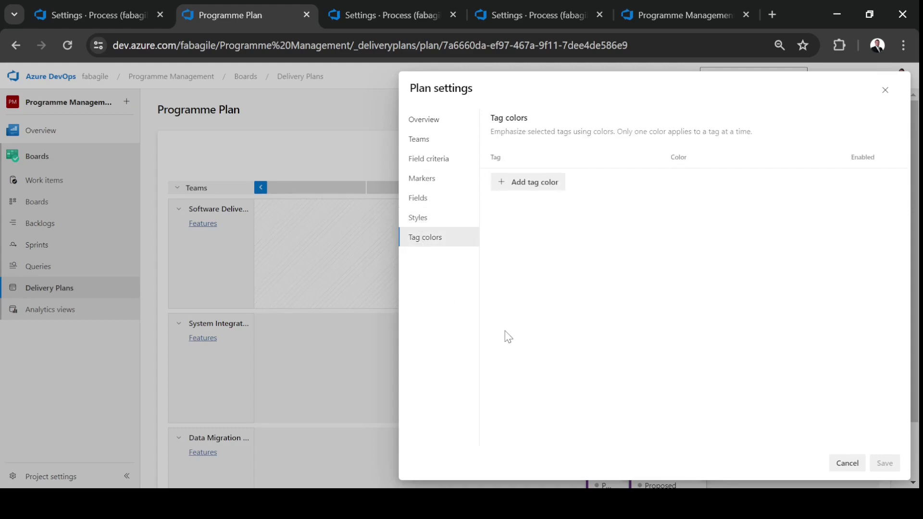
{"action": "left_click", "coordinate": [885, 90]}
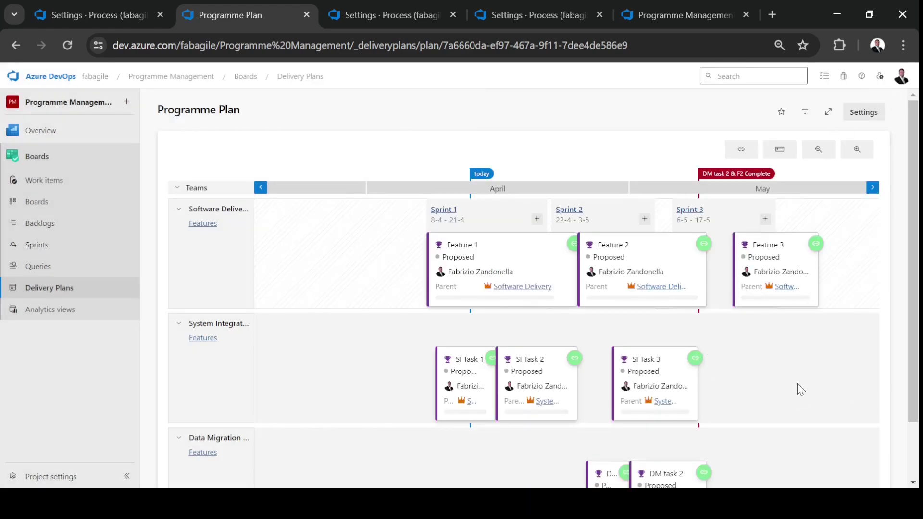